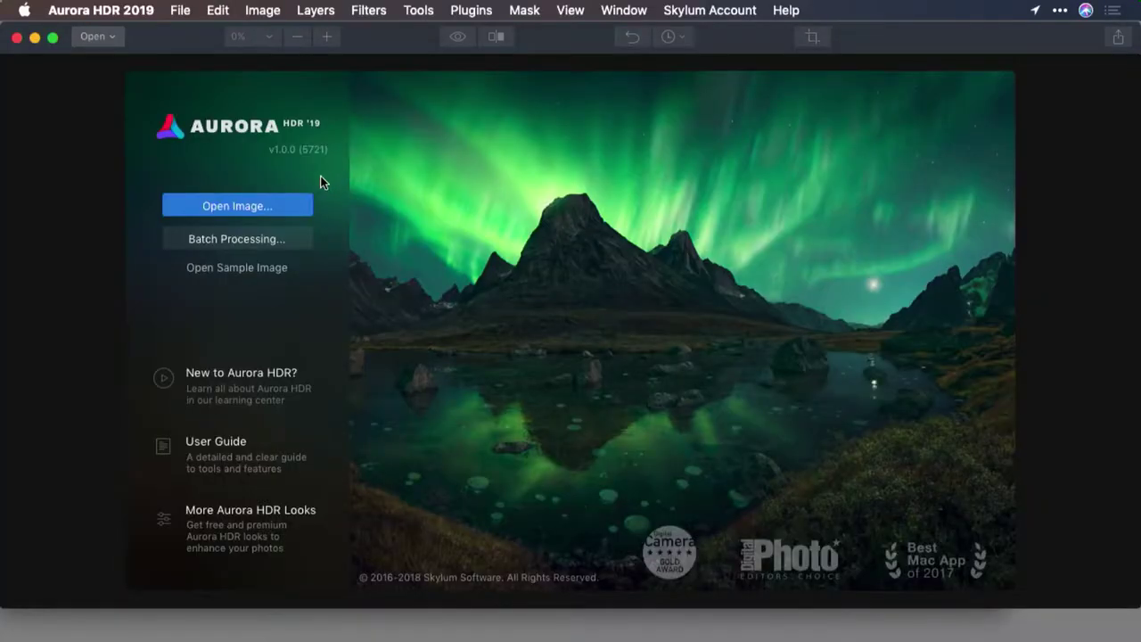
Step: Load all five windmill bracket TIFs from the Sources folder for merging
left_click(300, 204)
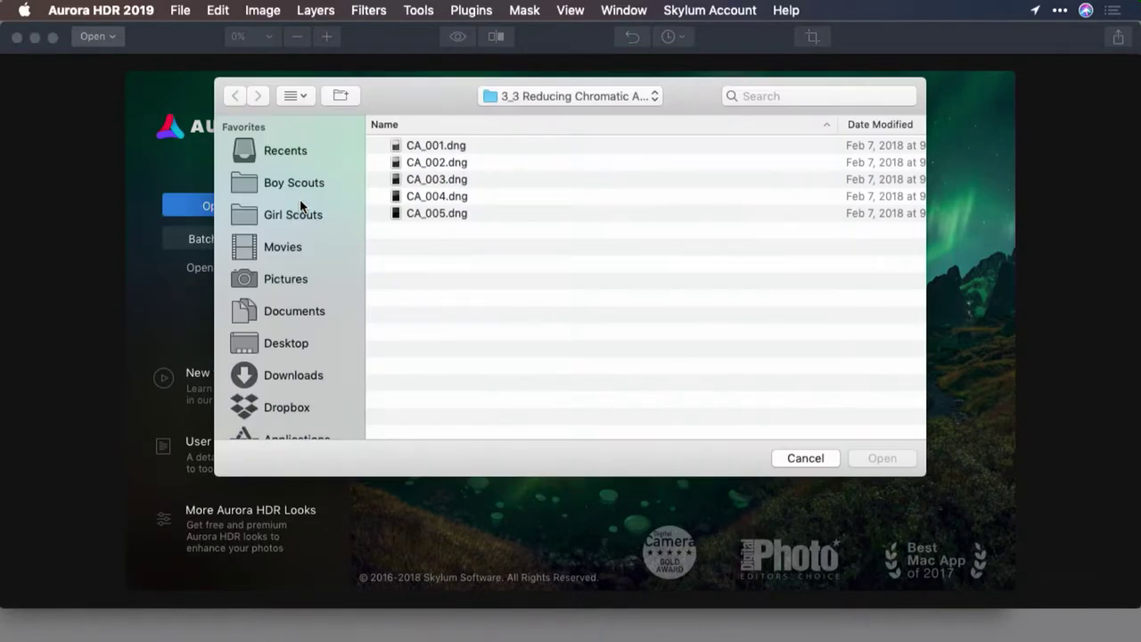
key("super+Up")
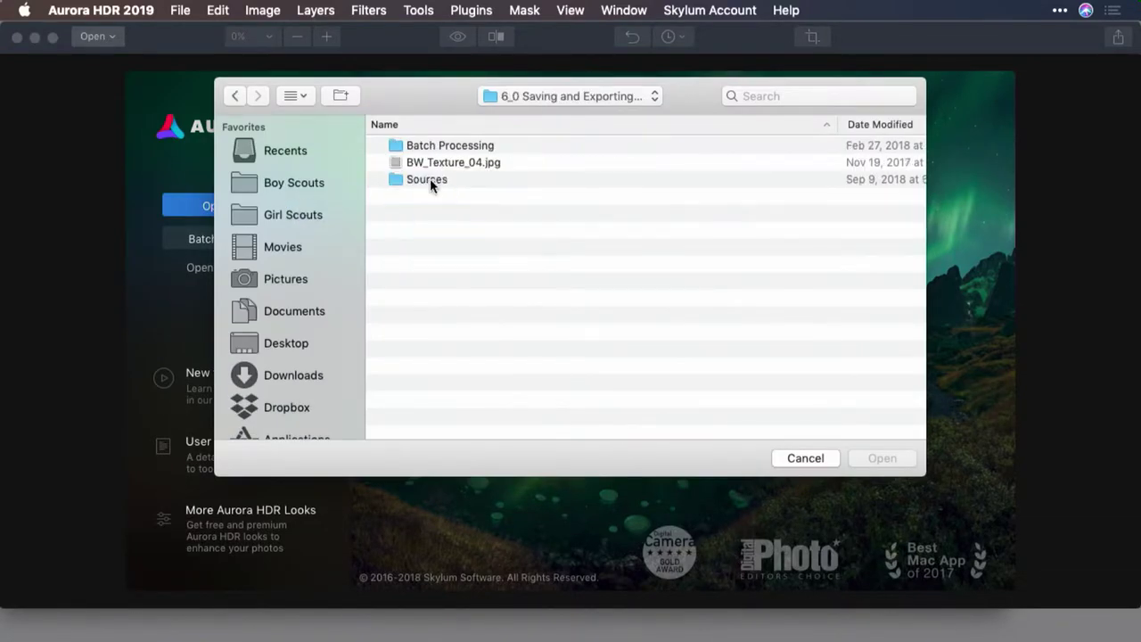
double_click(430, 178)
key("super+a")
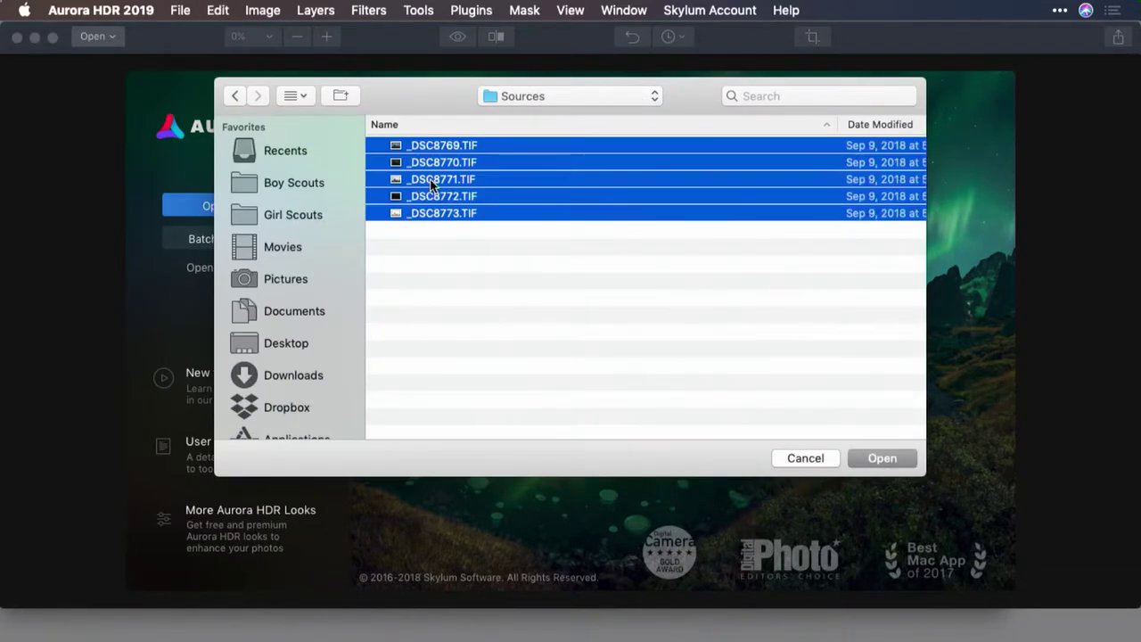
key("Return")
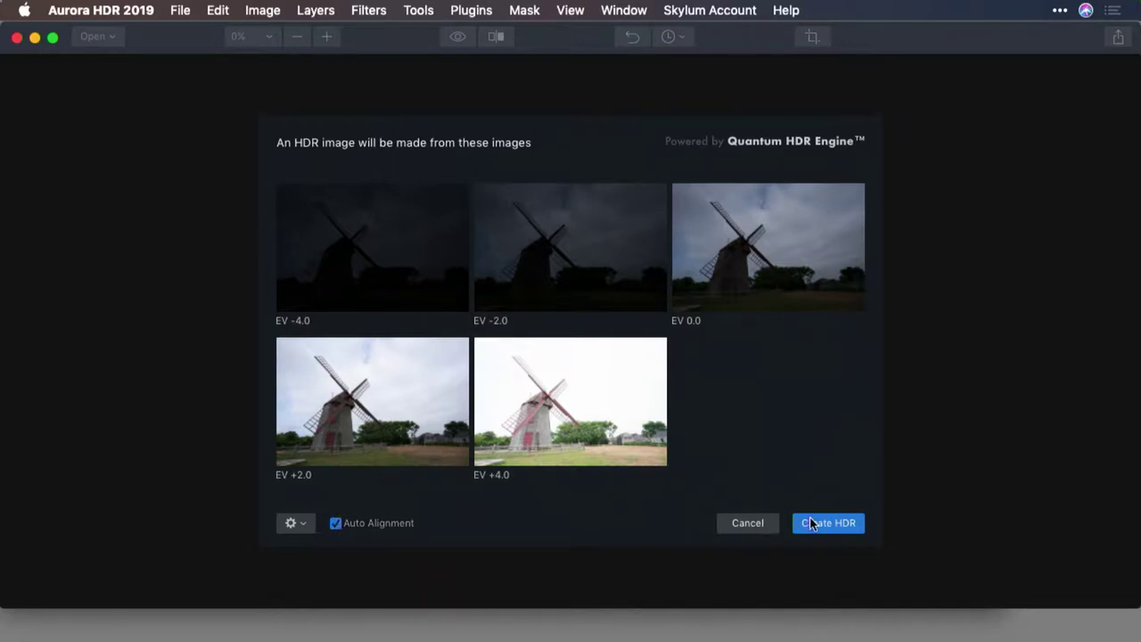
Step: Leave the ghost and chromatic aberration options unchanged and create the HDR image
left_click(298, 524)
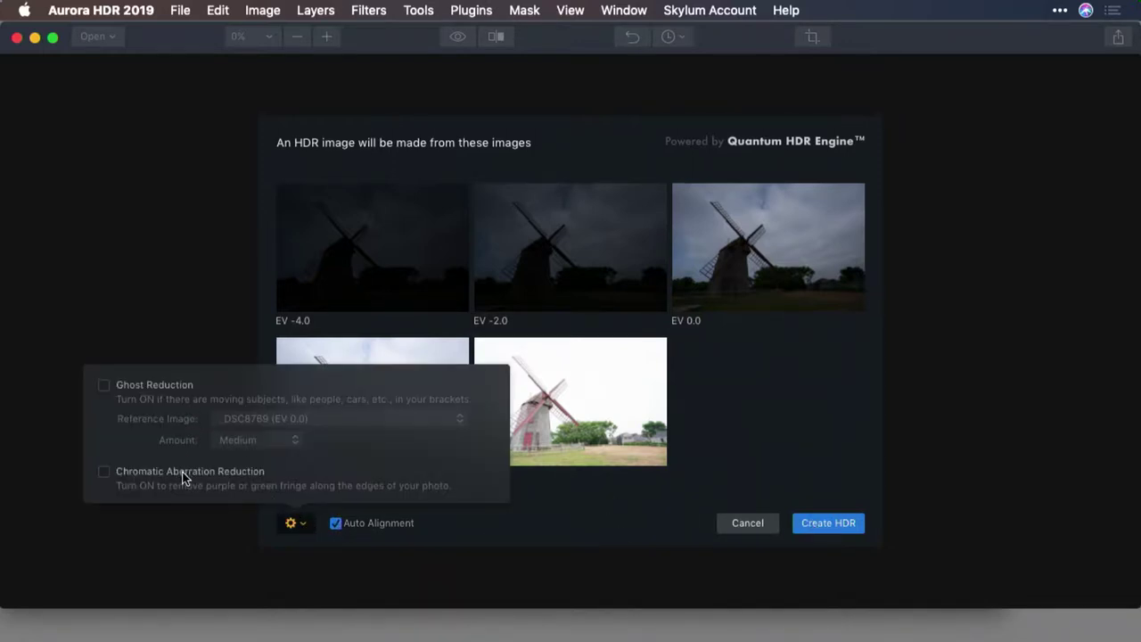
left_click(734, 403)
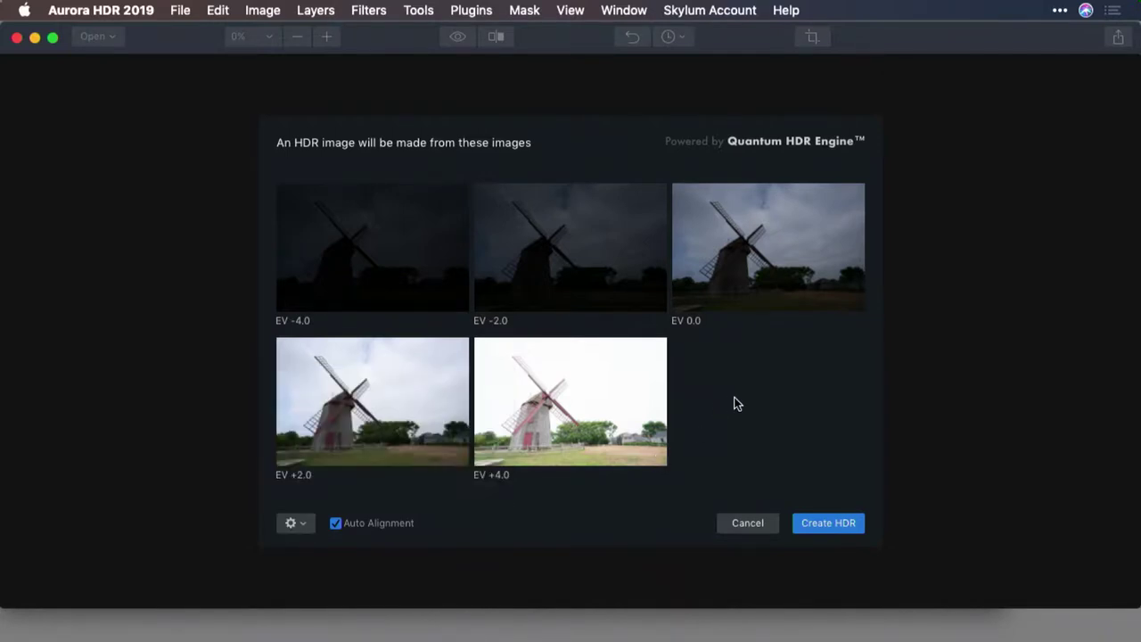
left_click(842, 527)
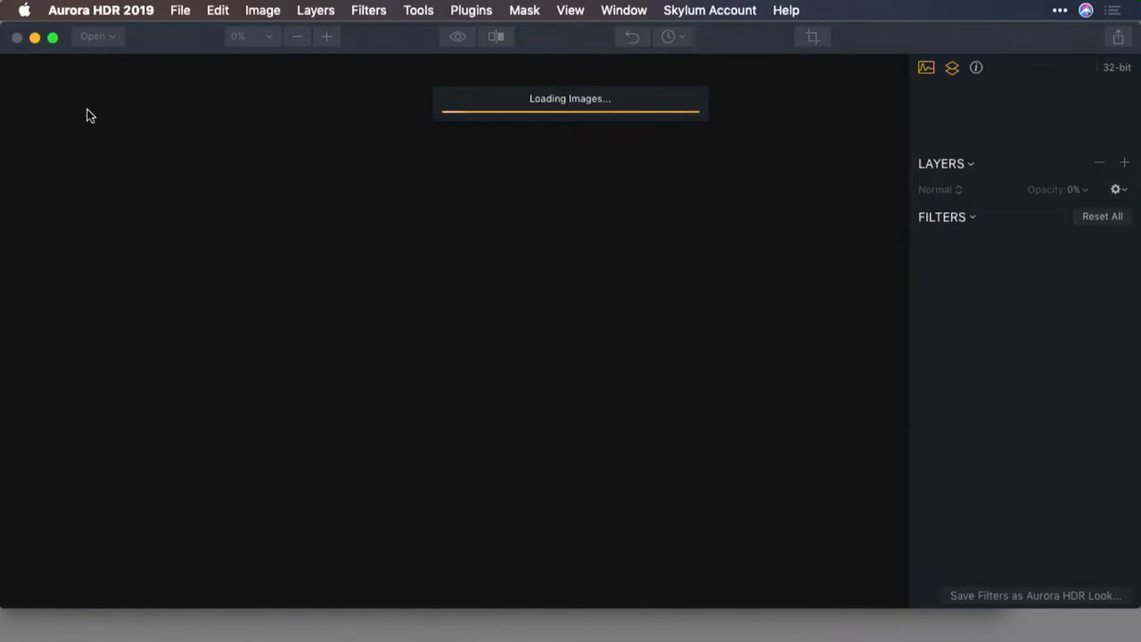
left_click(53, 41)
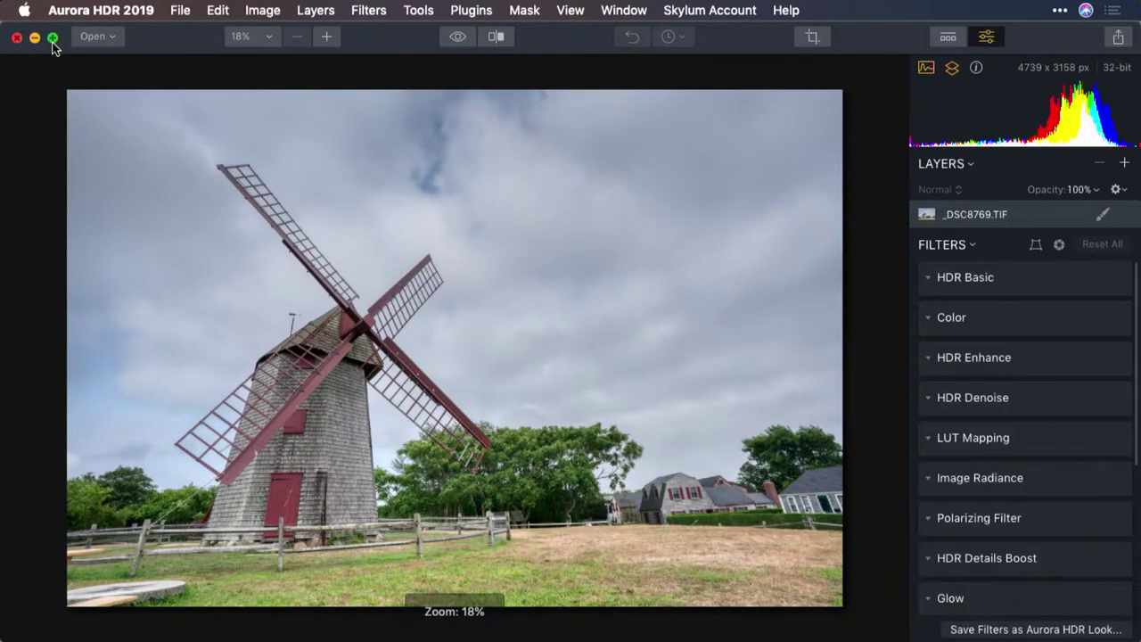
Step: Apply the Golden Hour look at Amount 100 and drag HDR Basic Highlights to -26
left_click(947, 37)
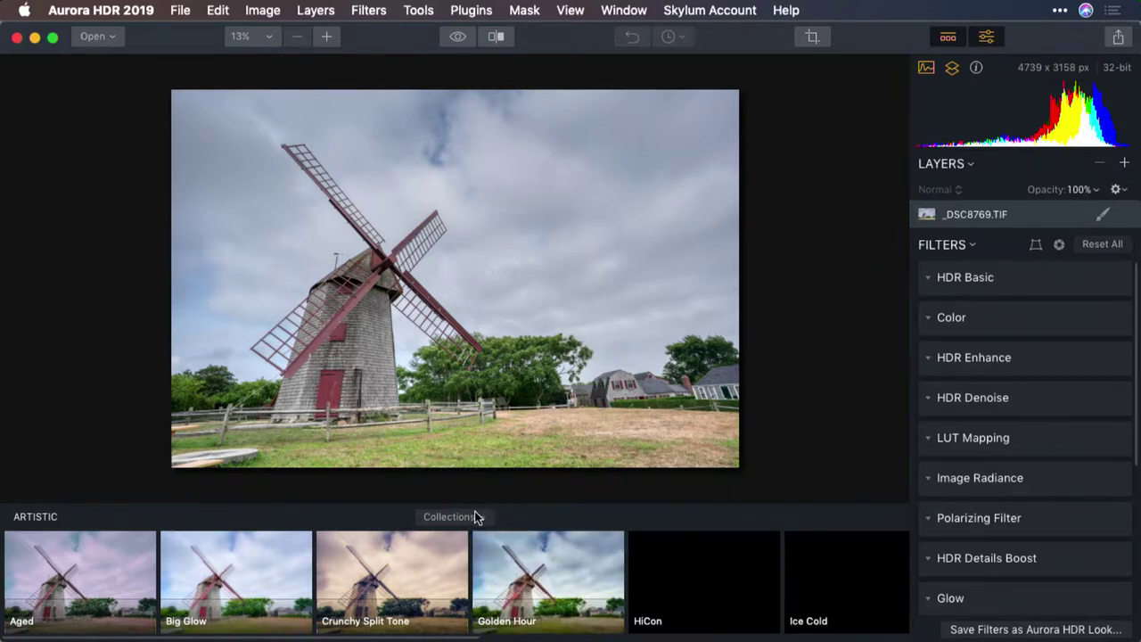
left_click(548, 557)
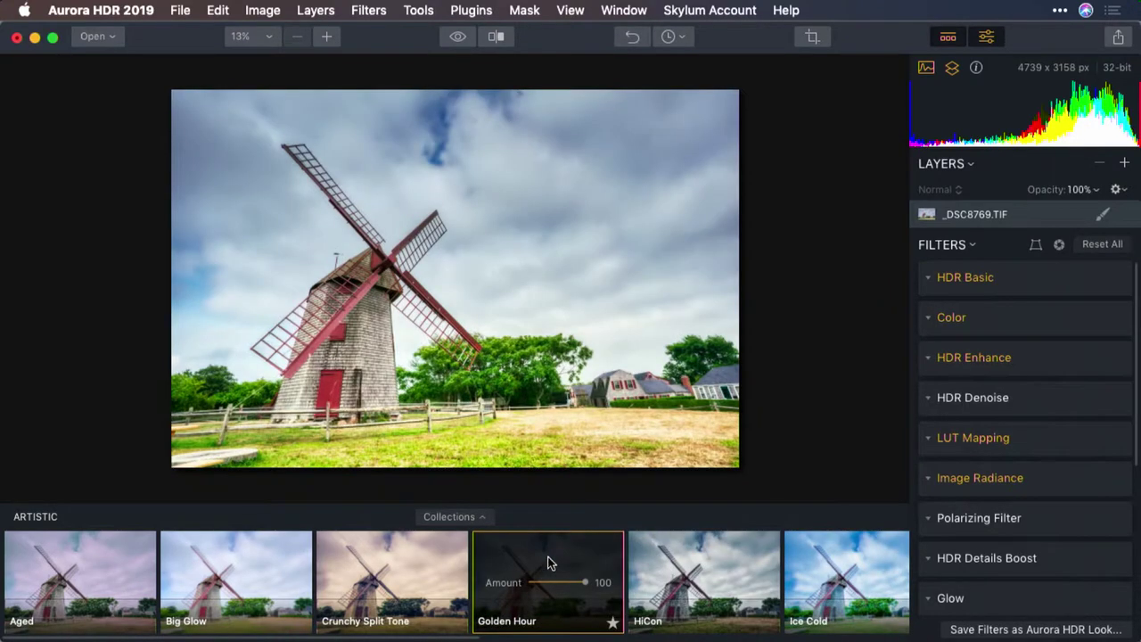
left_click(931, 277)
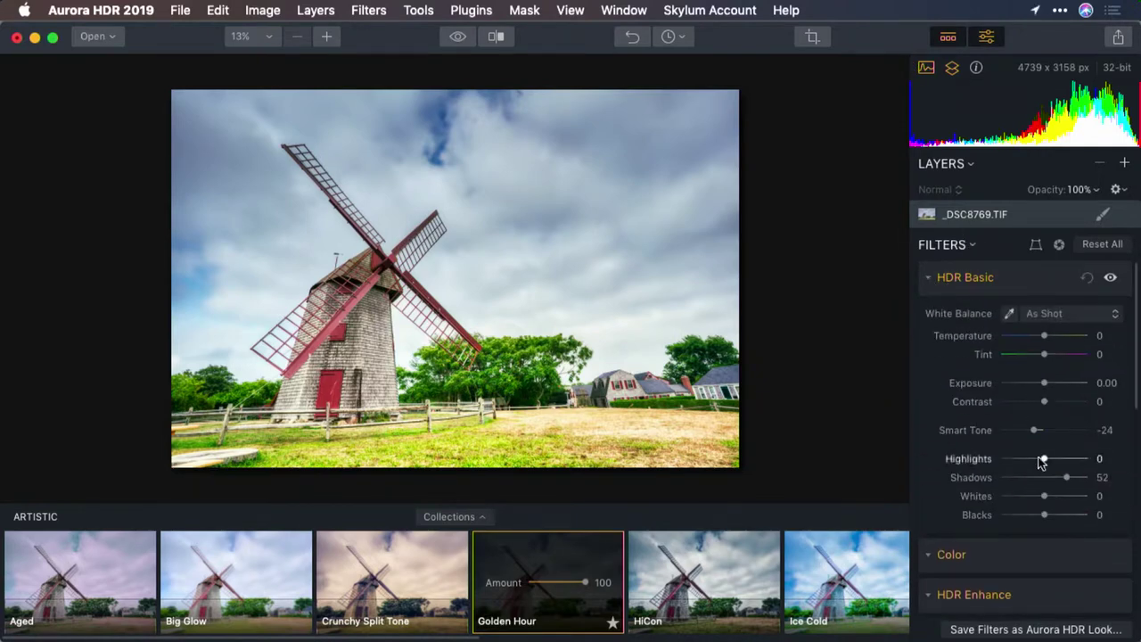
left_click_drag(1042, 461, 1036, 433)
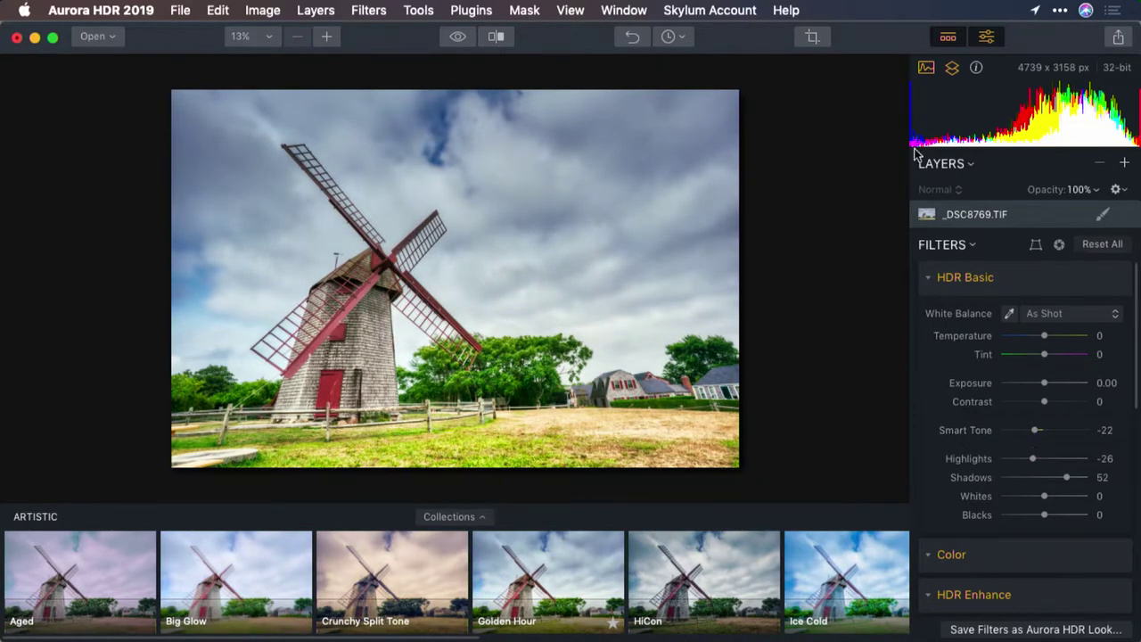
Step: Add BW_Texture_04.jpg from the 6_0 Saving and Exporting Files folder as a new image layer
left_click(946, 36)
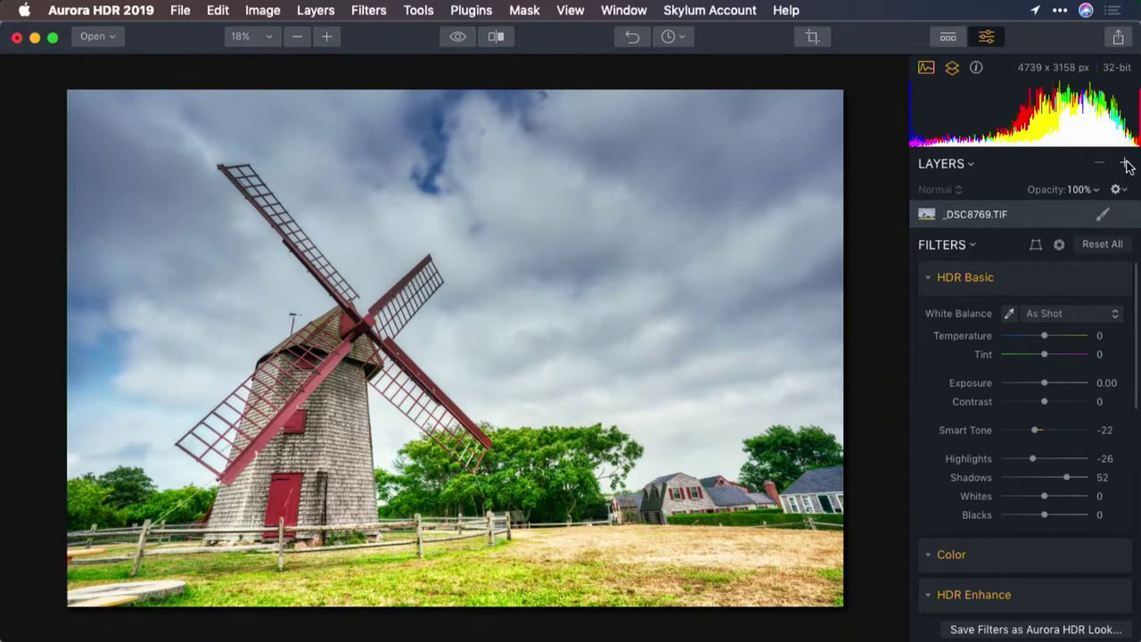
left_click(1126, 165)
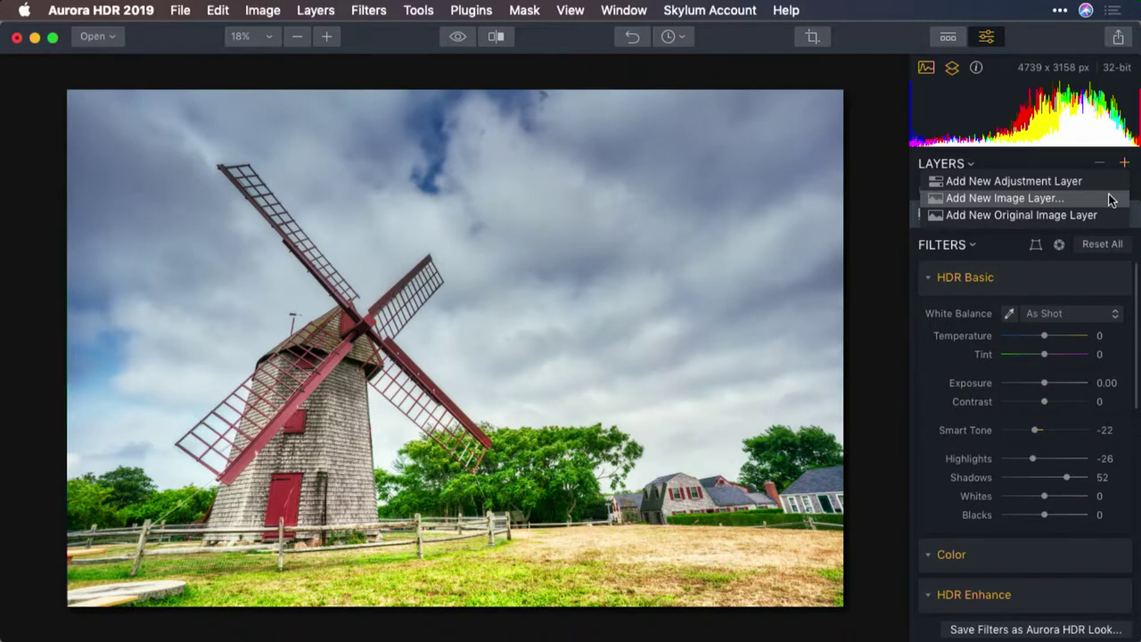
left_click(1111, 198)
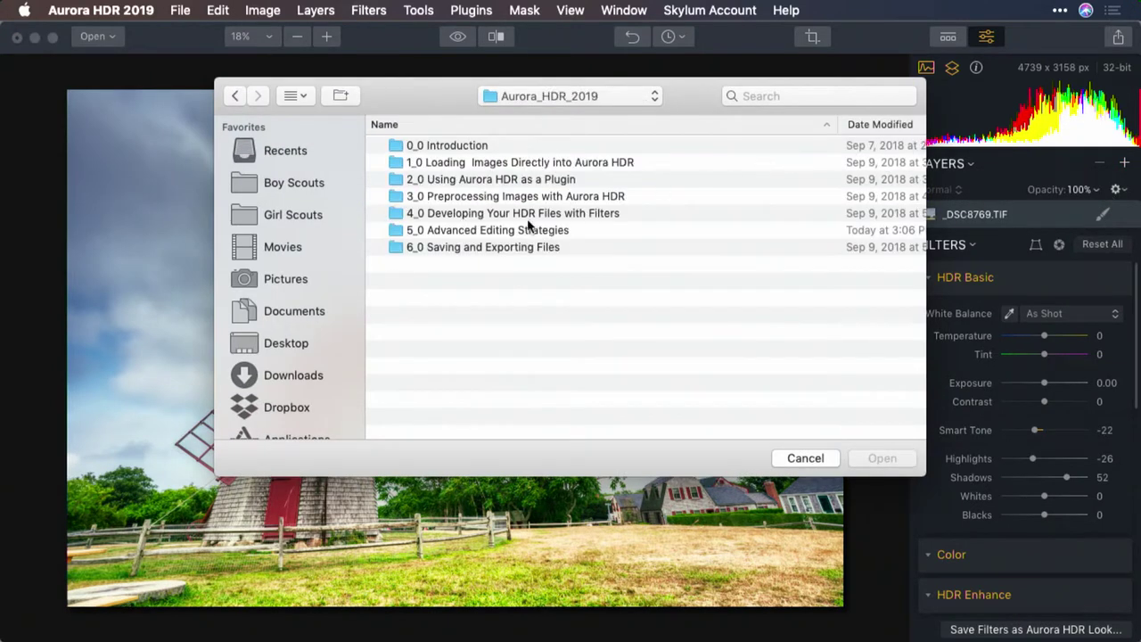
double_click(505, 249)
left_click(441, 164)
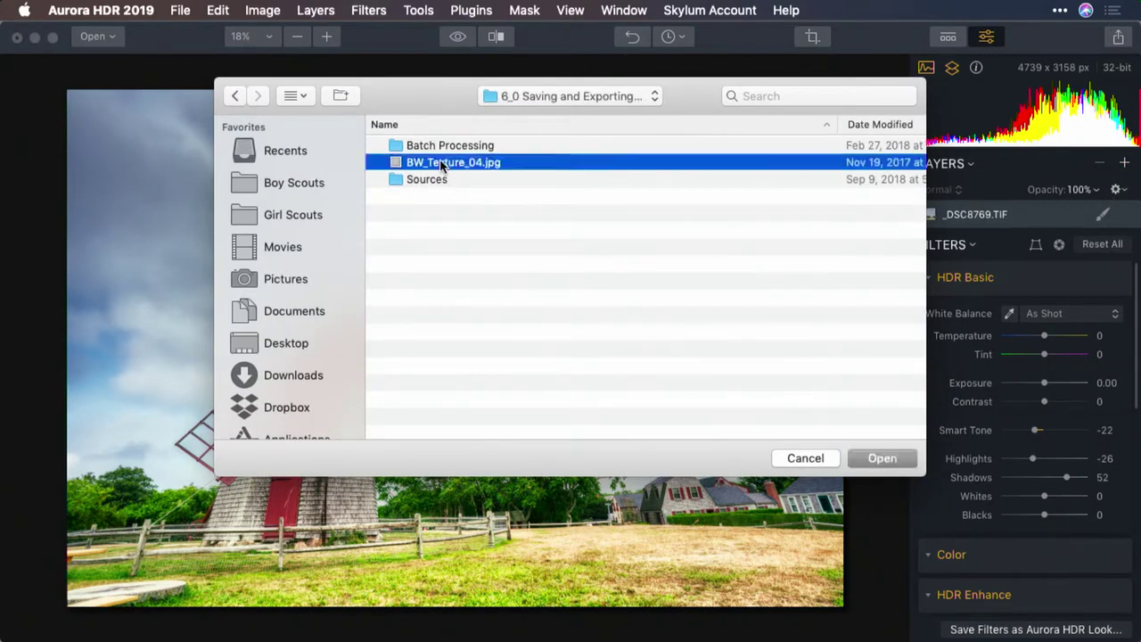
double_click(441, 163)
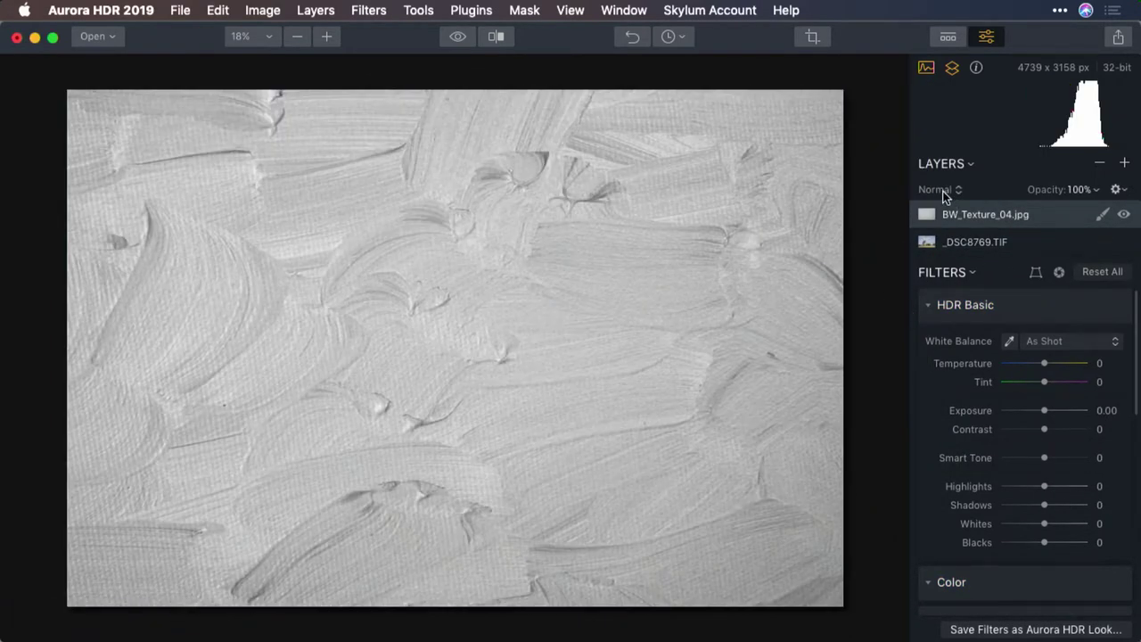
left_click(944, 191)
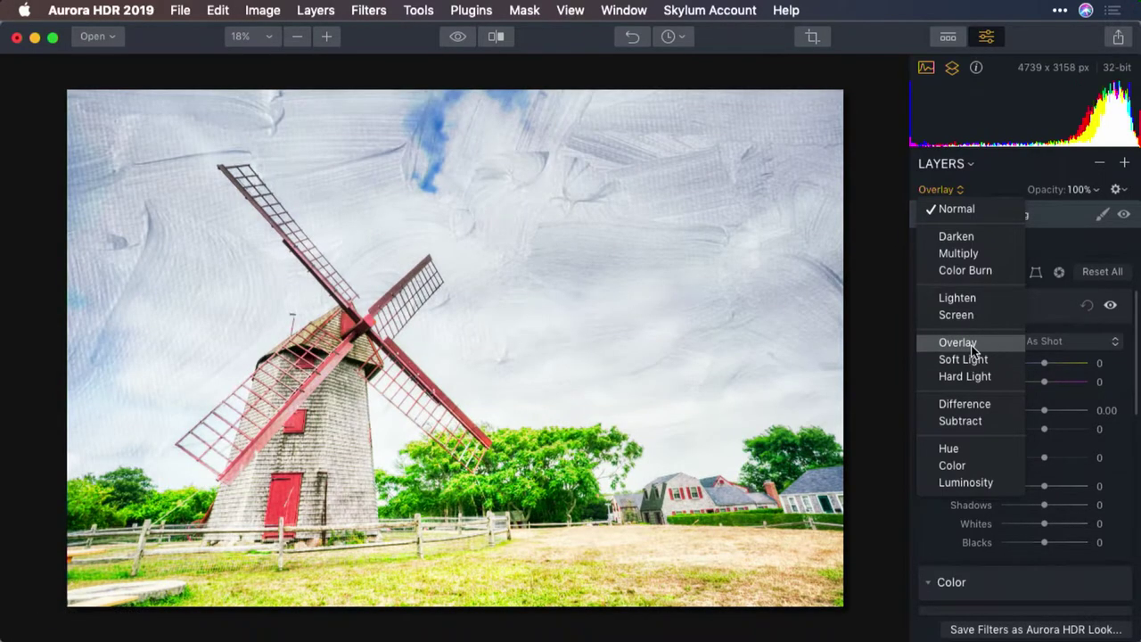
Step: Blend the texture in Overlay mode and give _DSC8769.TIF Exposure -0.87 and Shadows 4
left_click(958, 342)
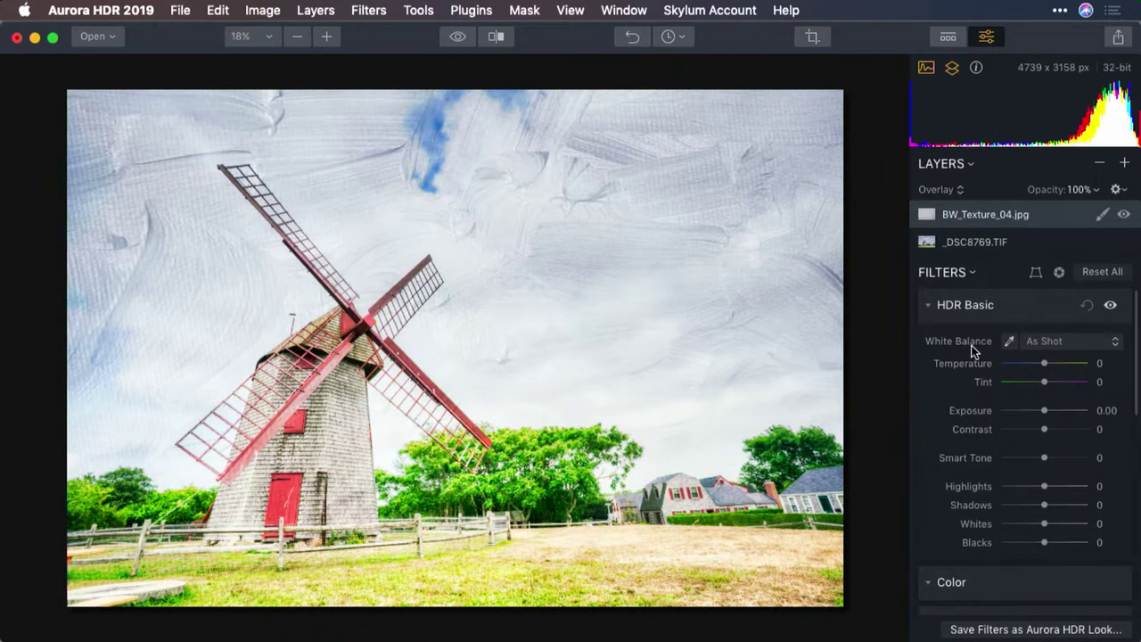
left_click(967, 242)
left_click_drag(1043, 410, 1037, 410)
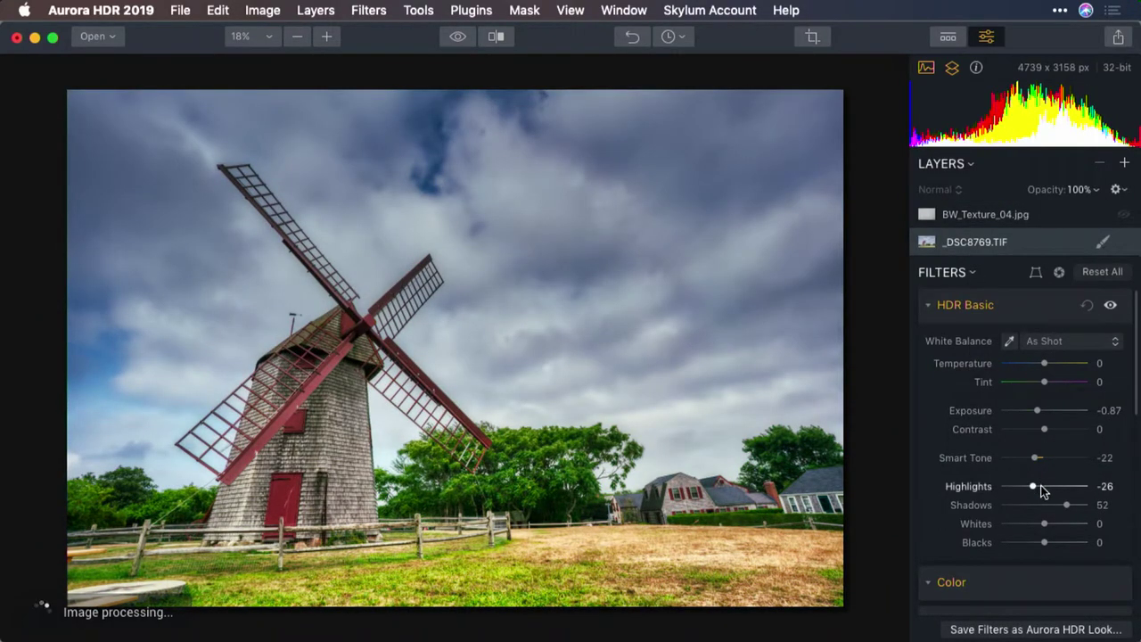
left_click_drag(1067, 506, 1044, 506)
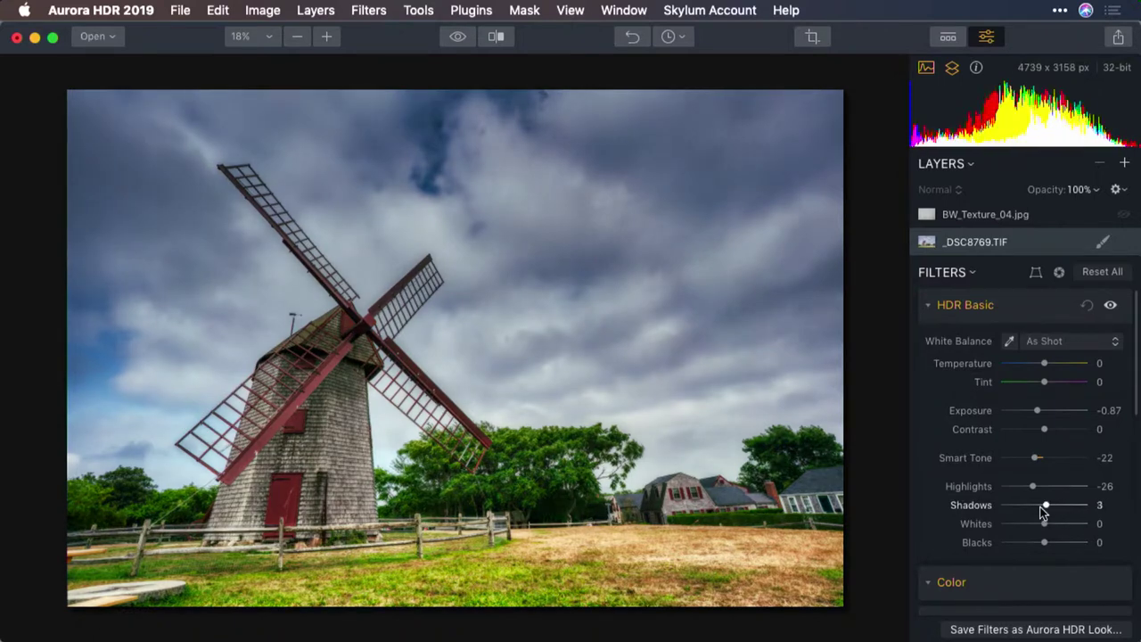
left_click(961, 225)
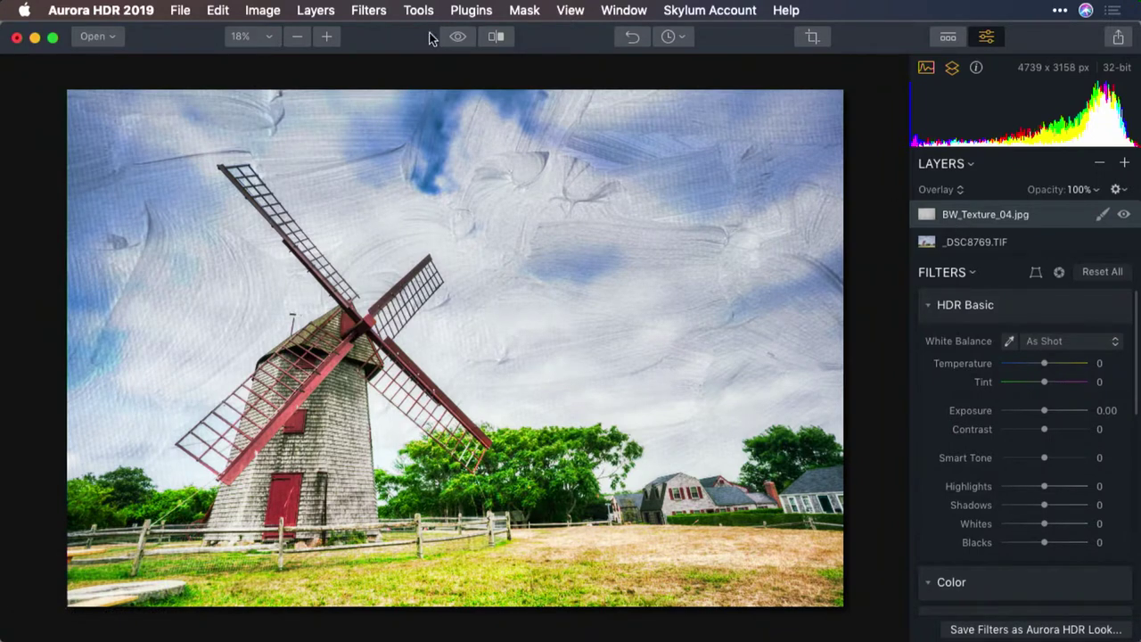
Step: Begin File > Save and rename the project to Windmill.mpaur2 on the Desktop
left_click(180, 9)
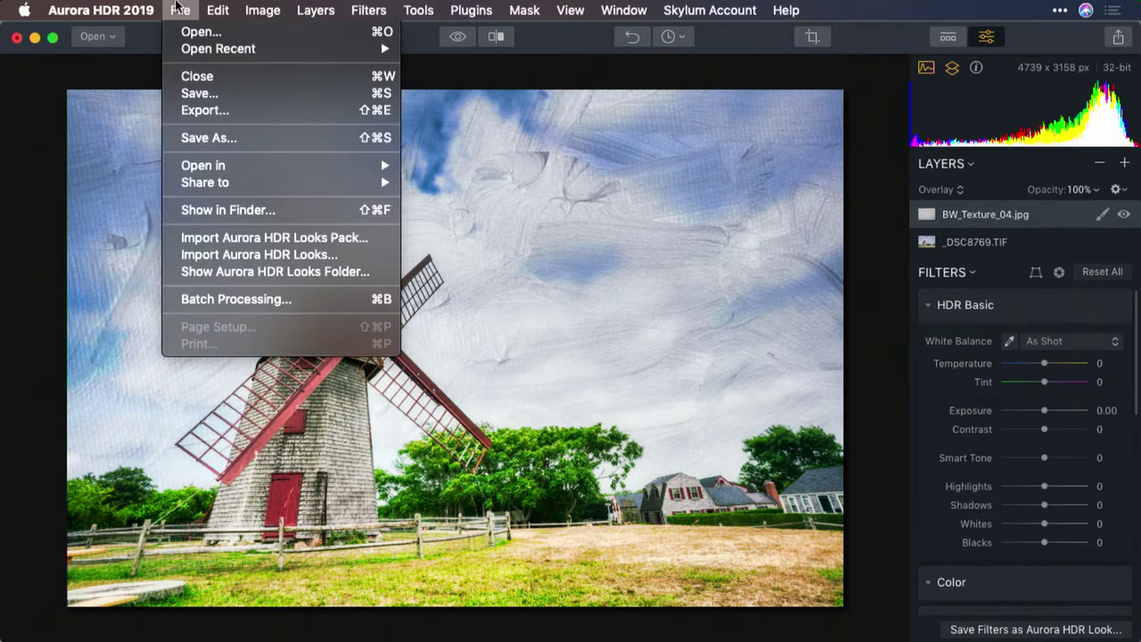
left_click(200, 93)
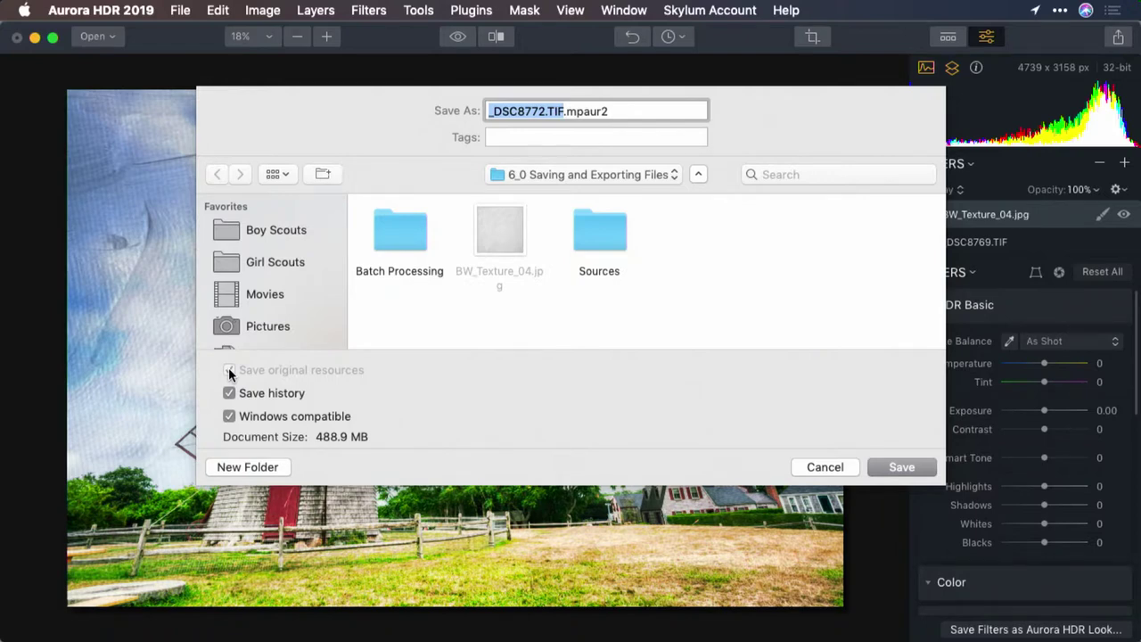
left_click(563, 112)
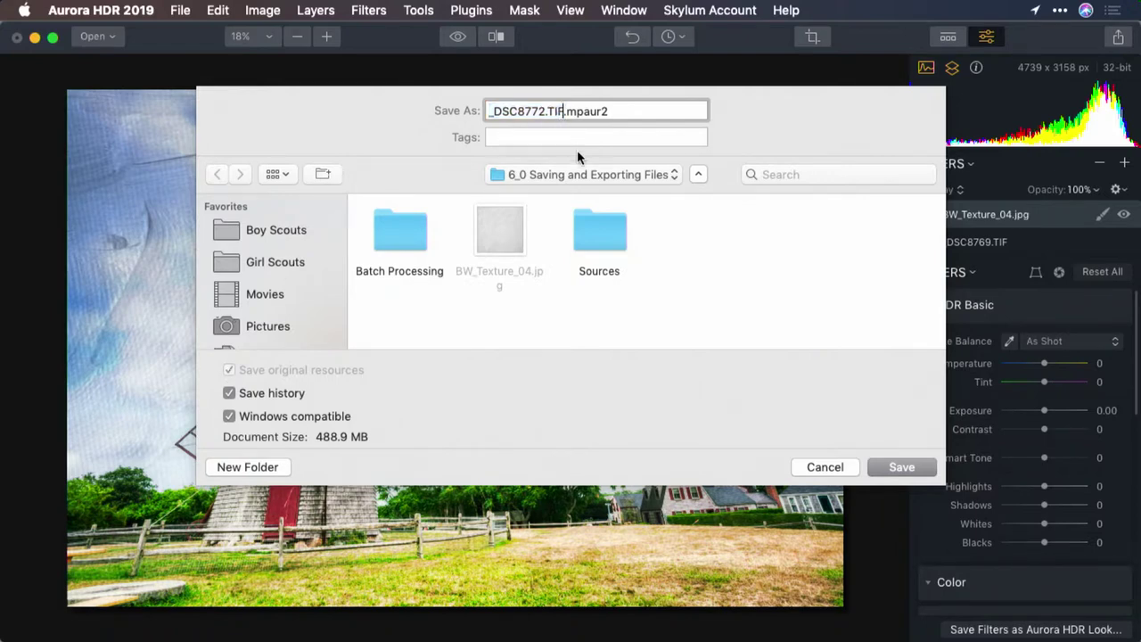
key("BackSpace")
key("BackSpace")
key("BackSpace")
key("BackSpace")
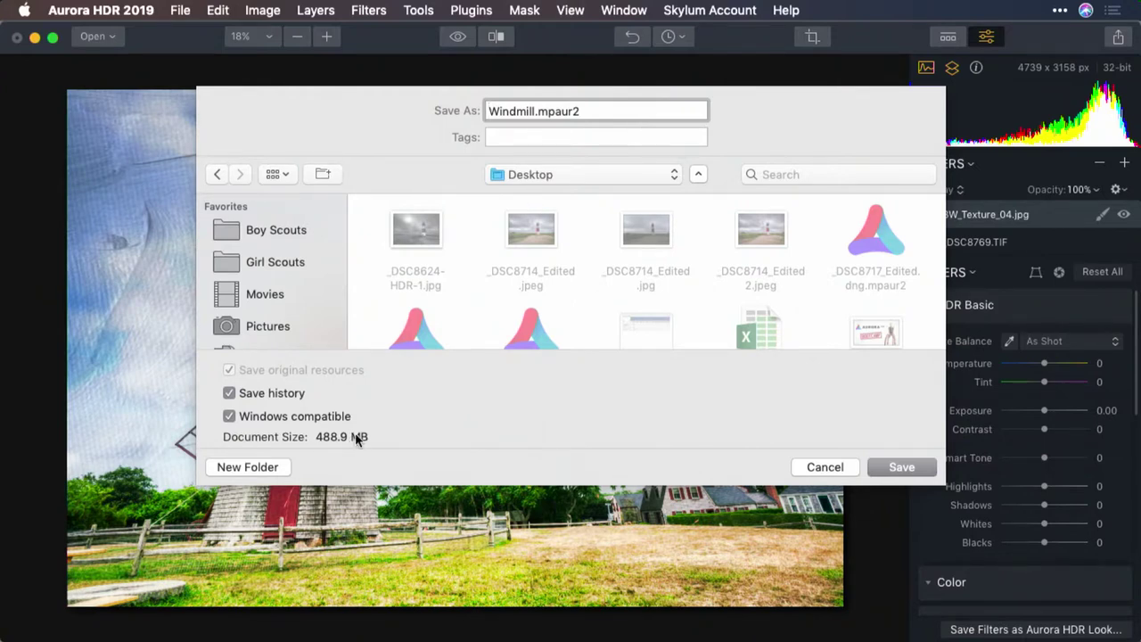
Step: Adjust the save options, leaving Windows compatible and Save history checked
left_click(229, 416)
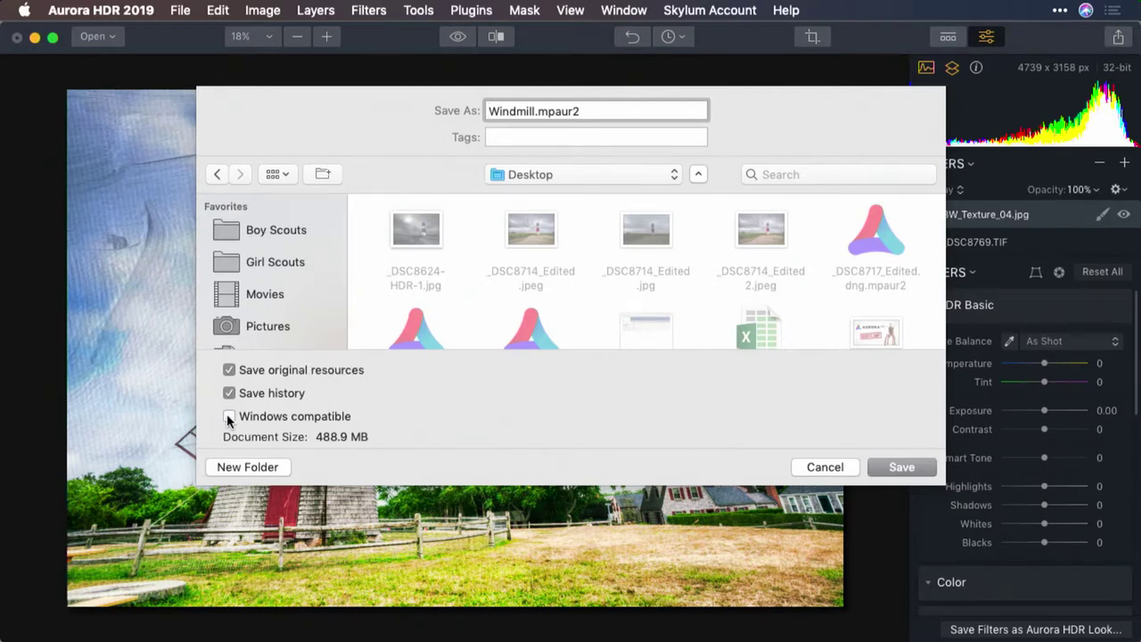
left_click(228, 369)
left_click(326, 422)
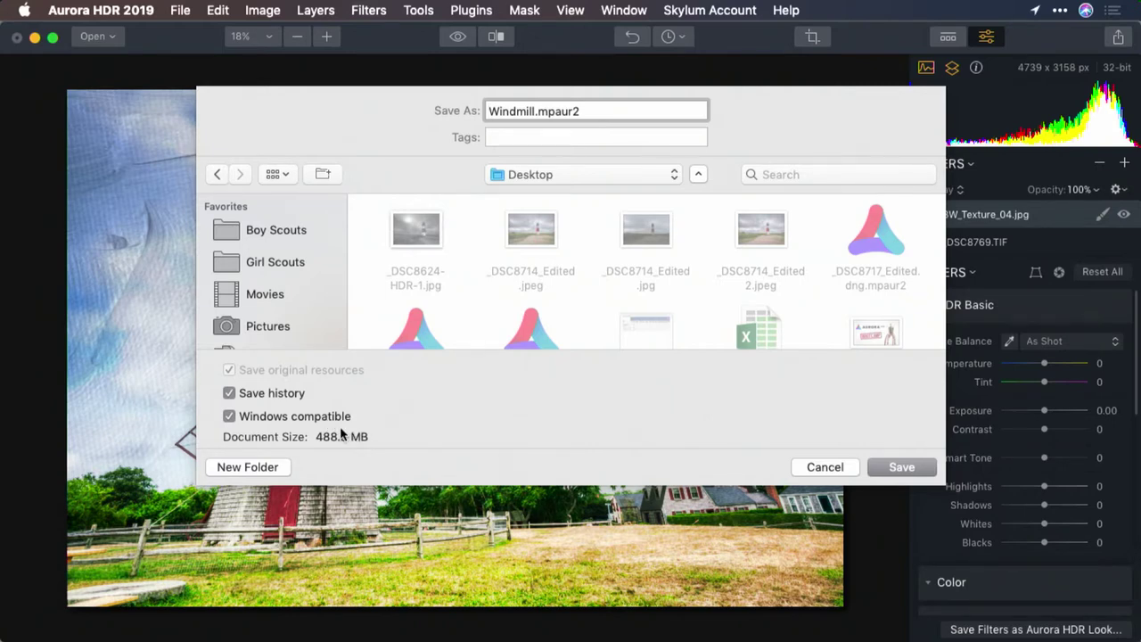
left_click(284, 392)
left_click(284, 393)
left_click(284, 392)
left_click(284, 392)
left_click(284, 392)
left_click(283, 393)
Step: Confirm saving Windmill.mpaur2 with its edit history and wait for the progress bar
left_click(902, 467)
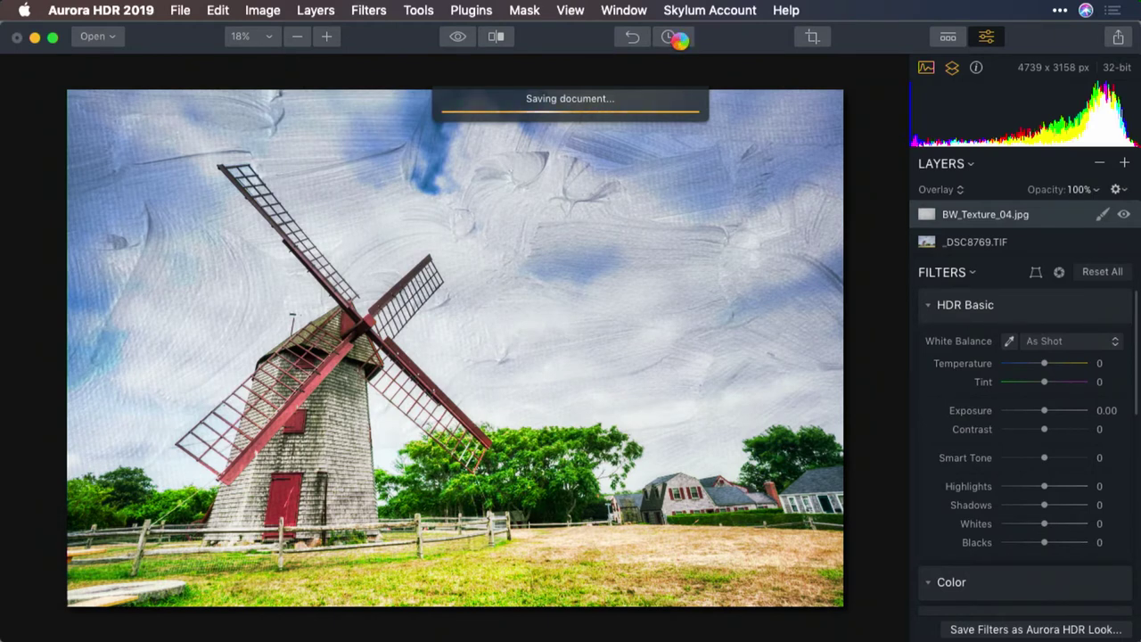
left_click(681, 41)
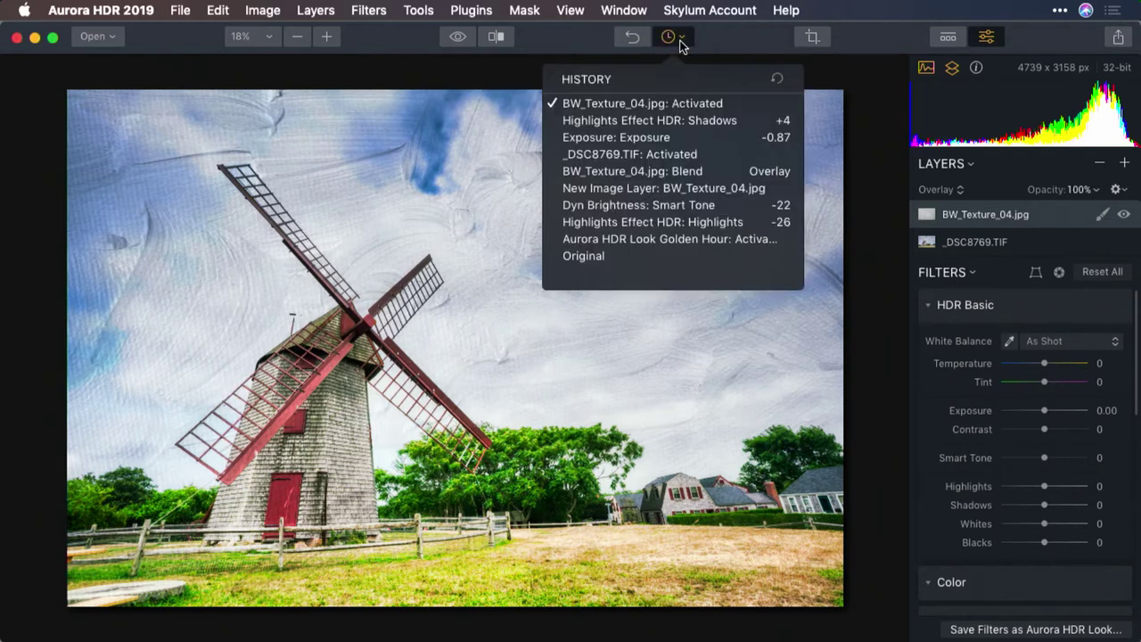
left_click(677, 178)
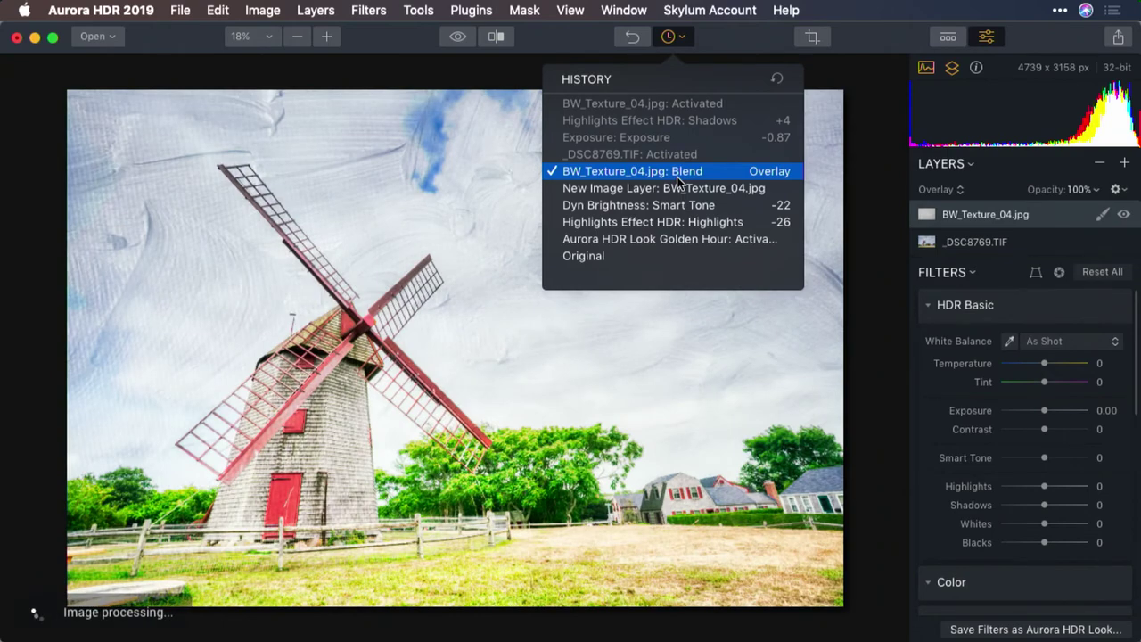
left_click(661, 121)
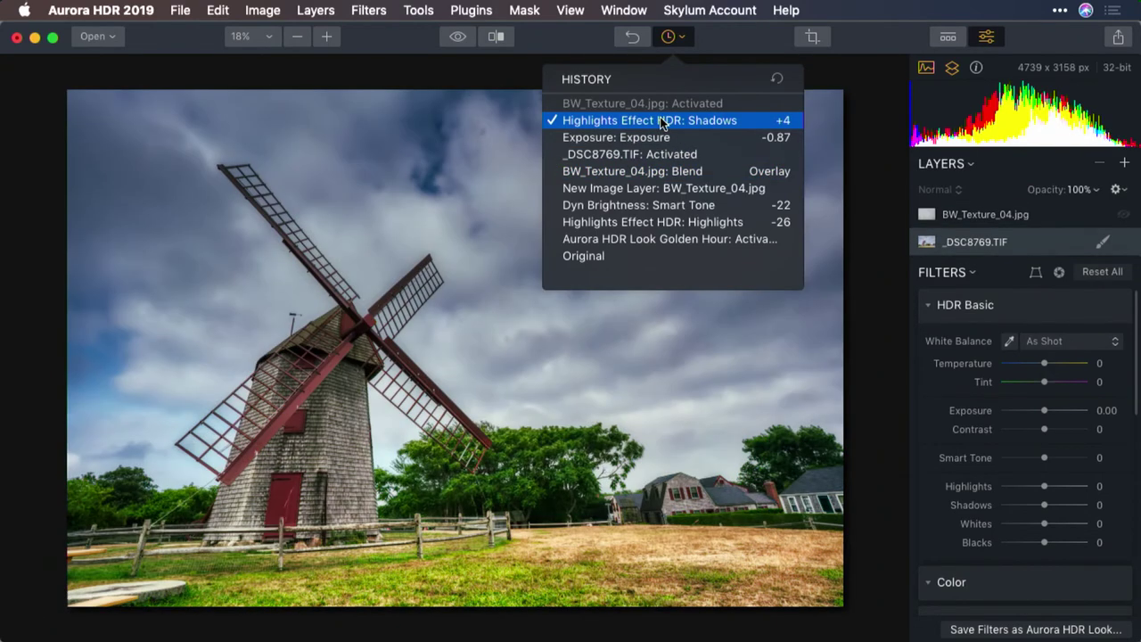
left_click(659, 106)
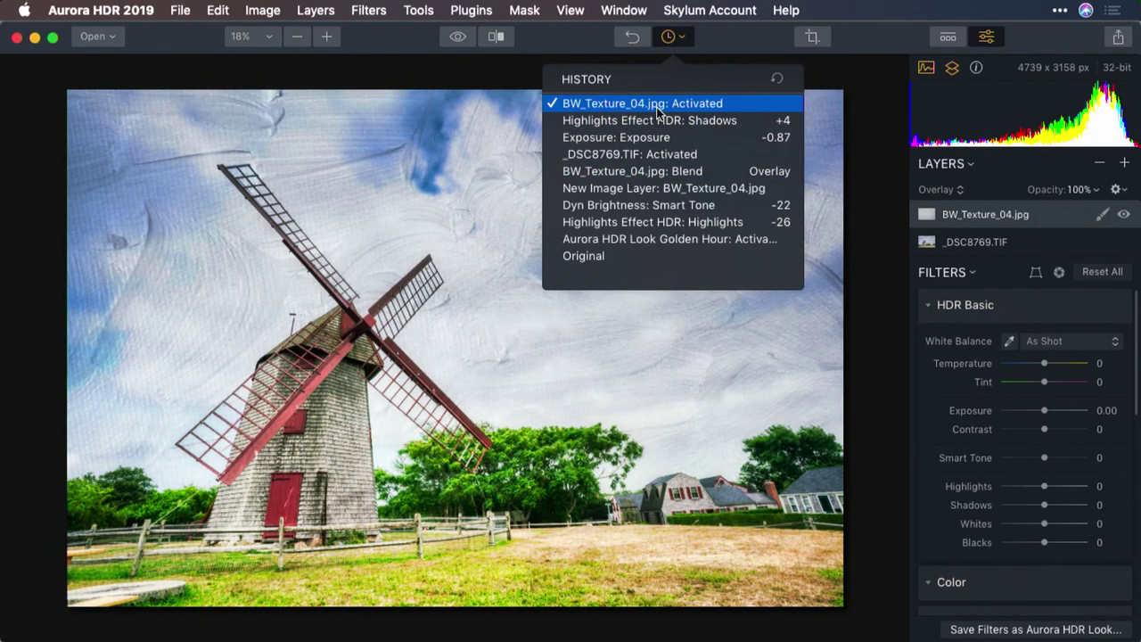
left_click(715, 38)
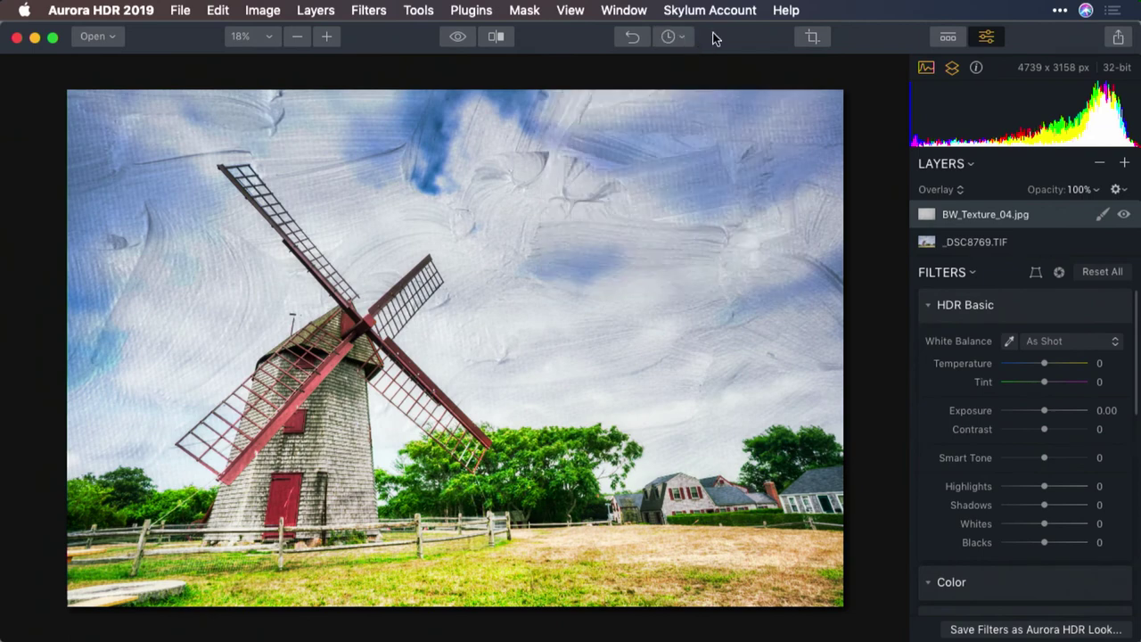